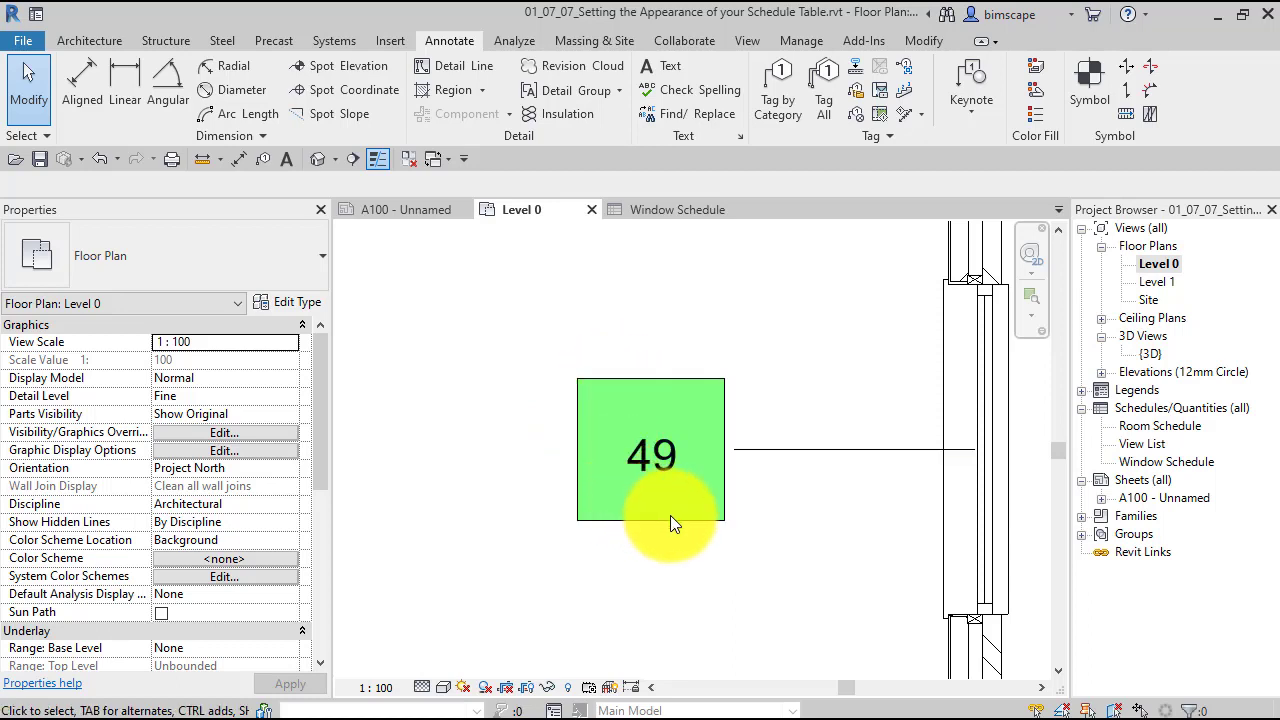
- Change the type of the green multi-category tag beside the window to Coloured Category Tag Blue
scroll(670, 515, up, 1)
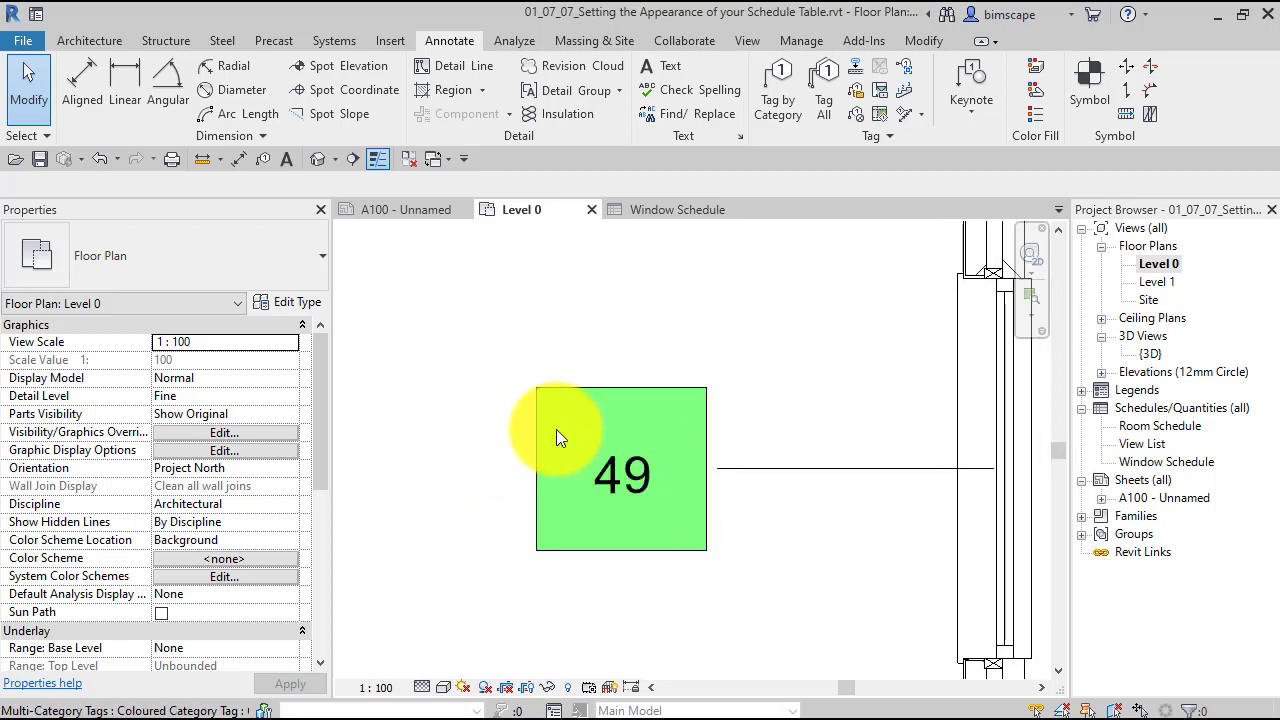
scroll(758, 576, down, 1)
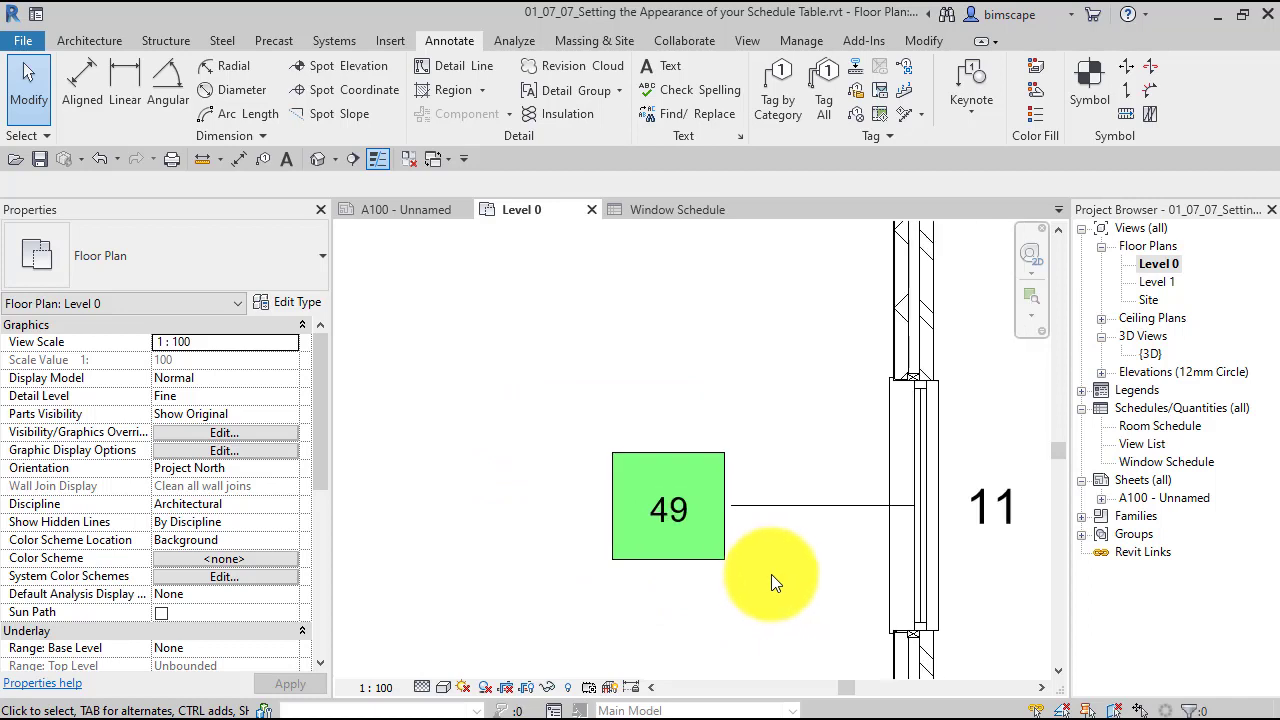
middle_drag(760, 557, 717, 515)
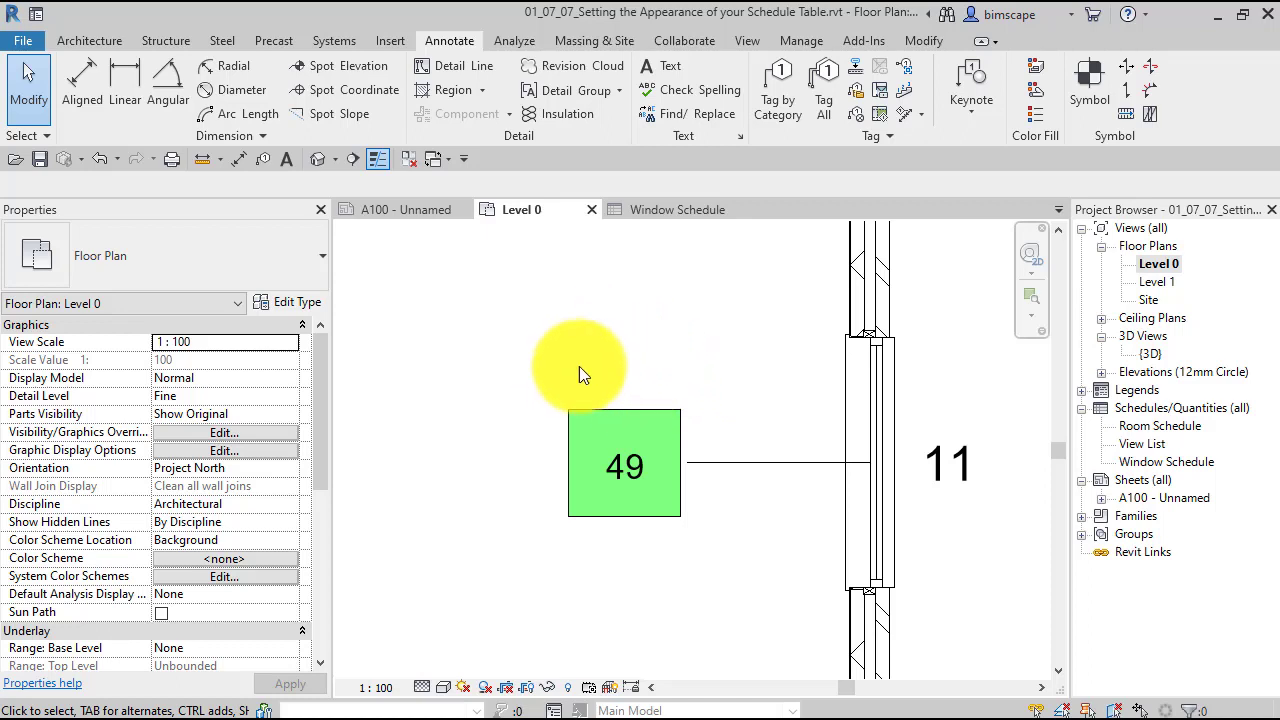
click(676, 477)
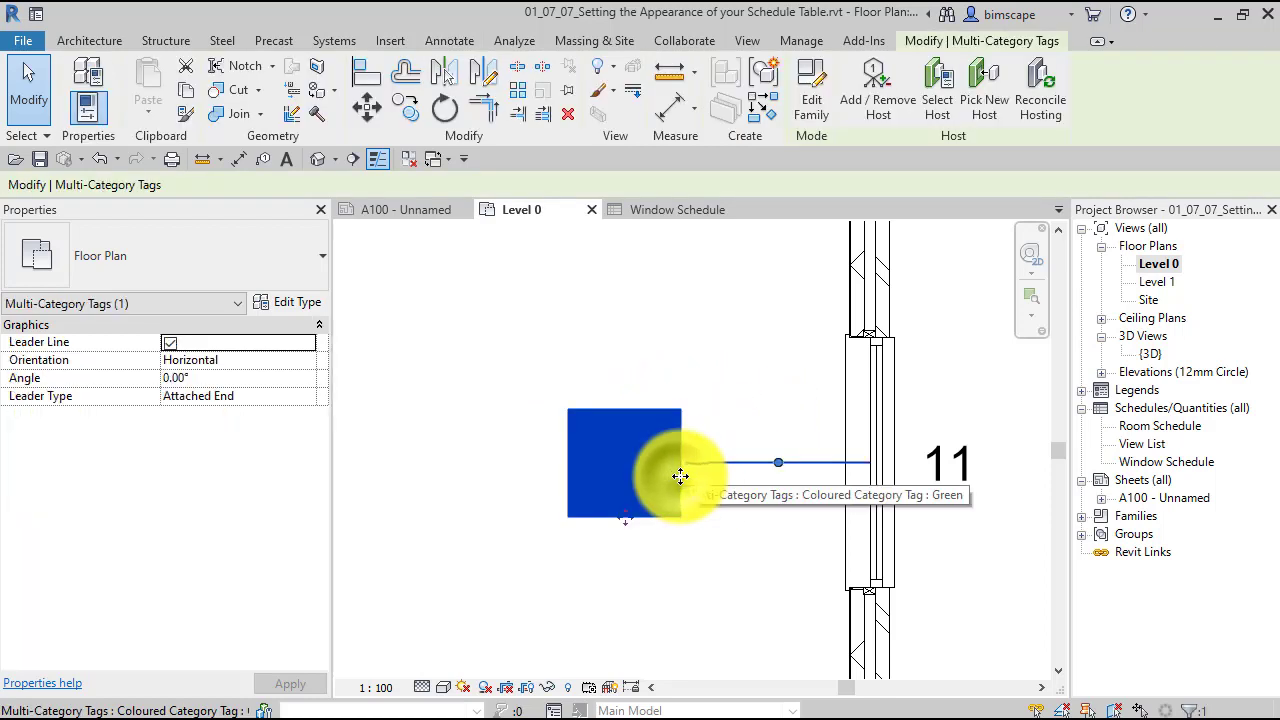
click(255, 262)
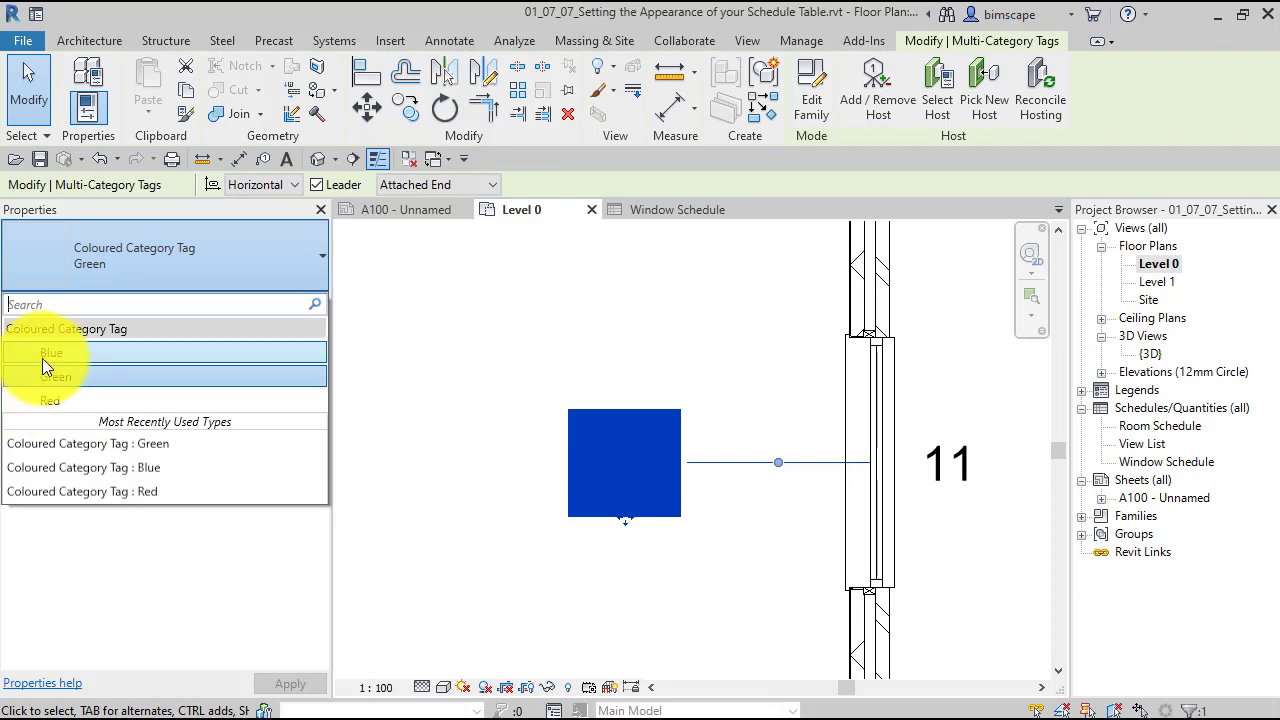
click(90, 353)
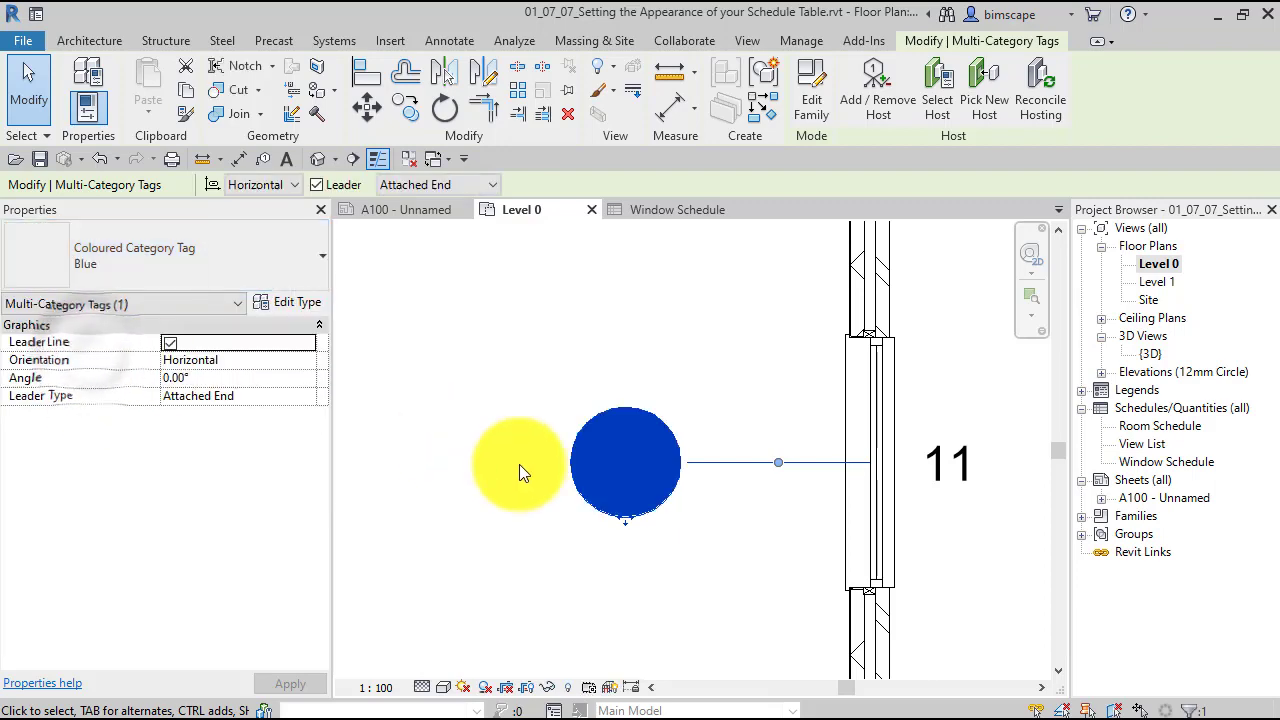
click(525, 466)
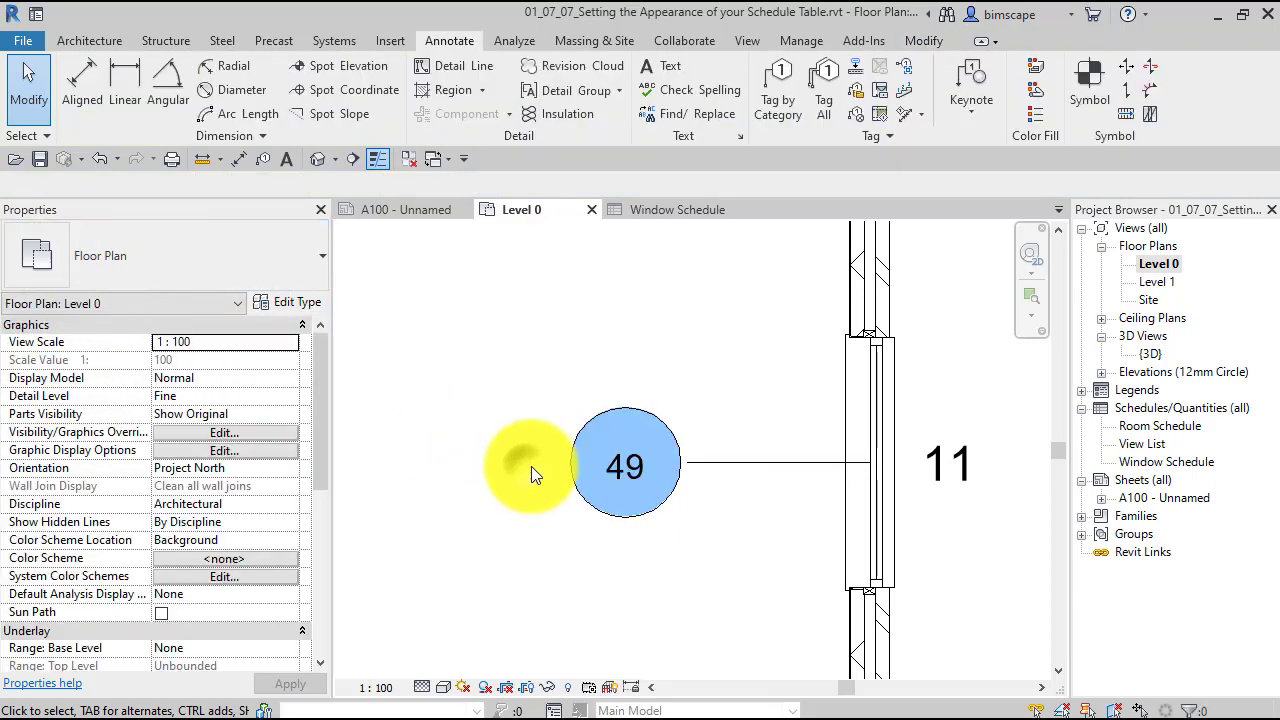
- Change the window's multi-category tag to the Red type of Coloured Category Tag
click(597, 418)
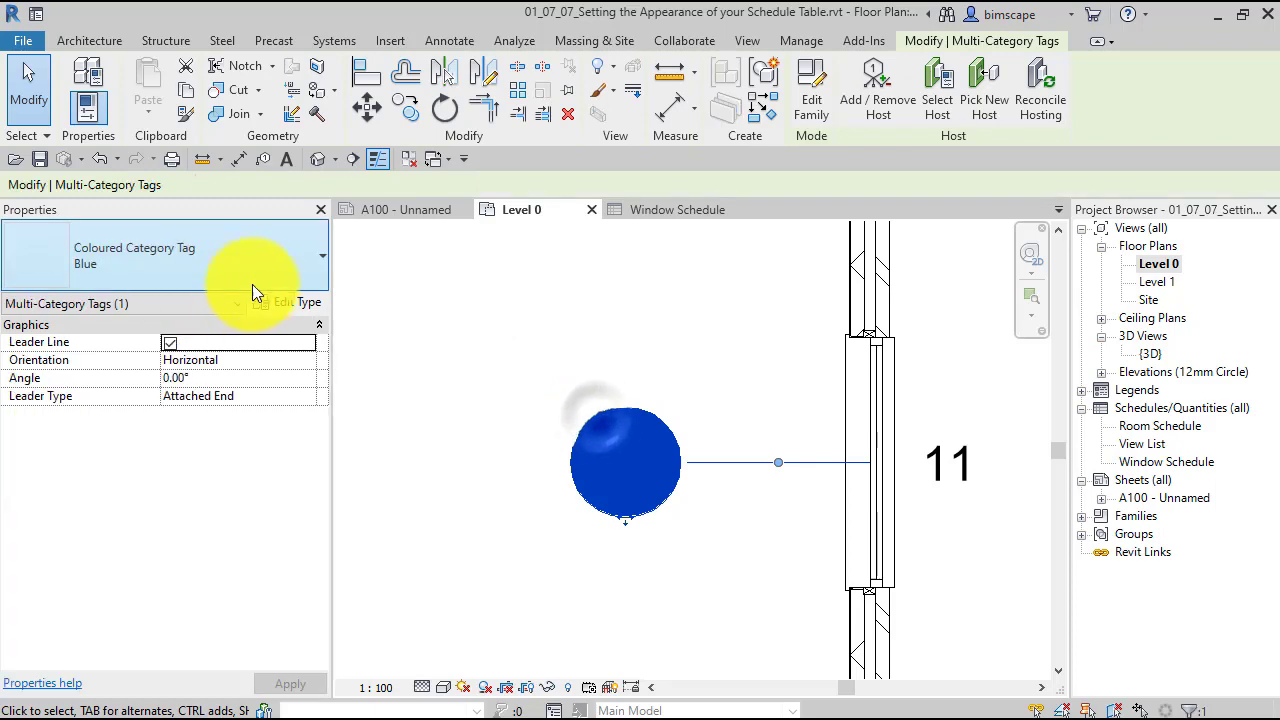
click(209, 254)
click(83, 403)
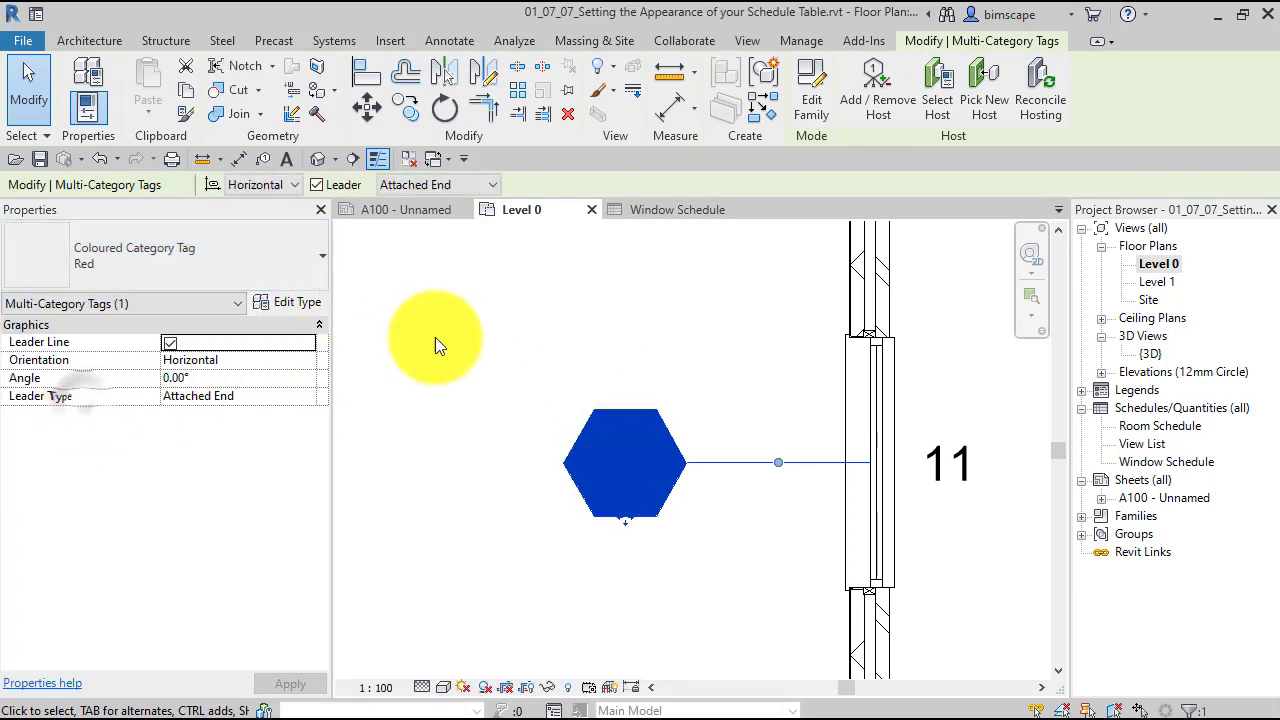
click(466, 338)
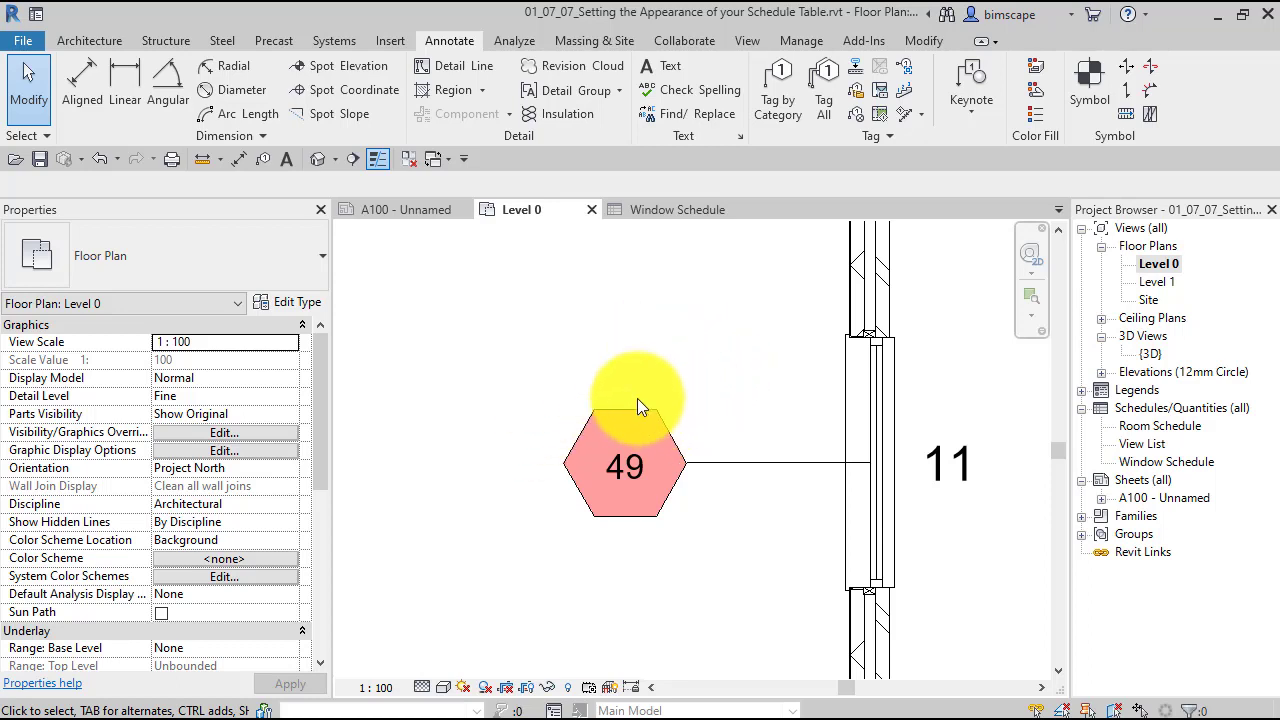
- Open the Coloured Category Tag family of the window's tag for editing
click(663, 430)
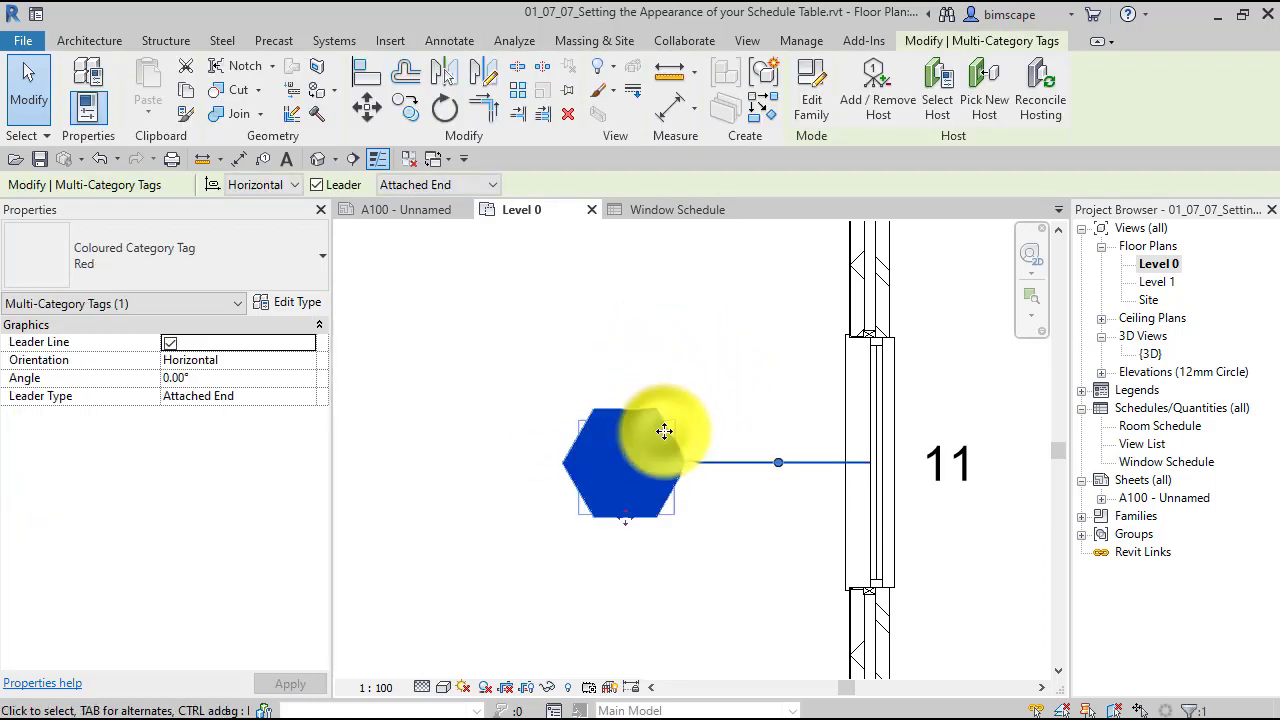
click(808, 102)
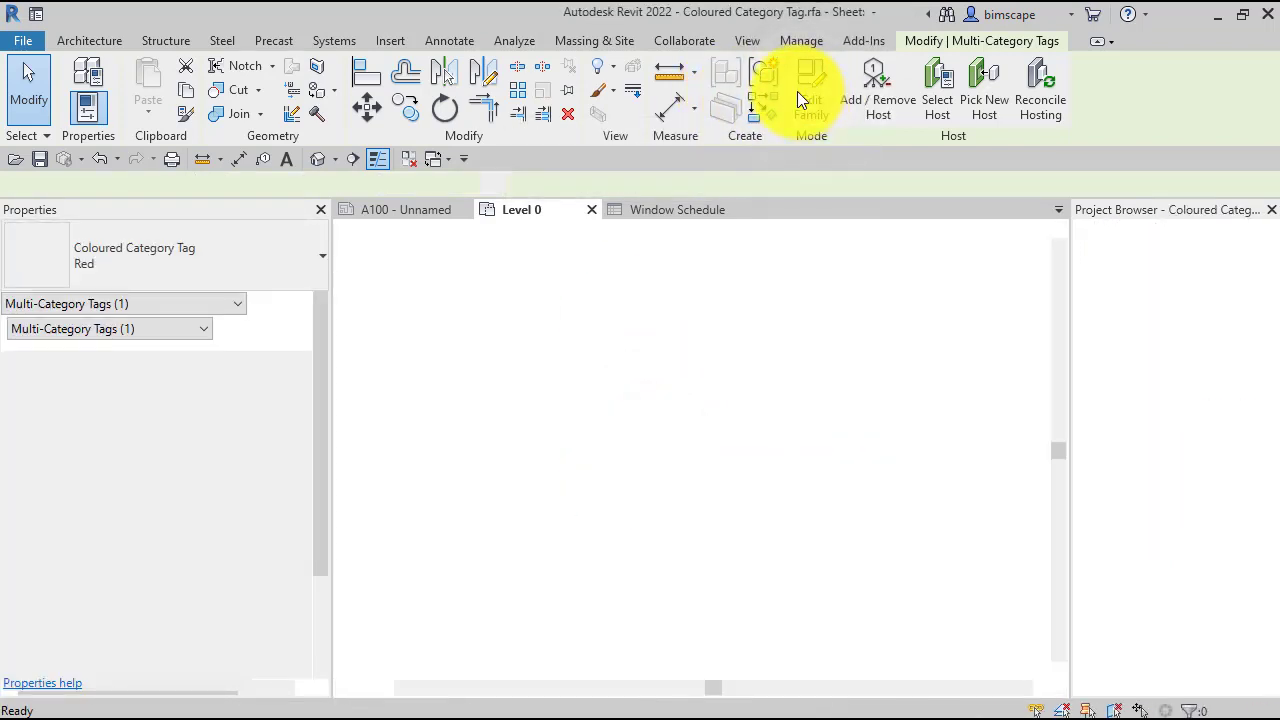
scroll(705, 442, up, 7)
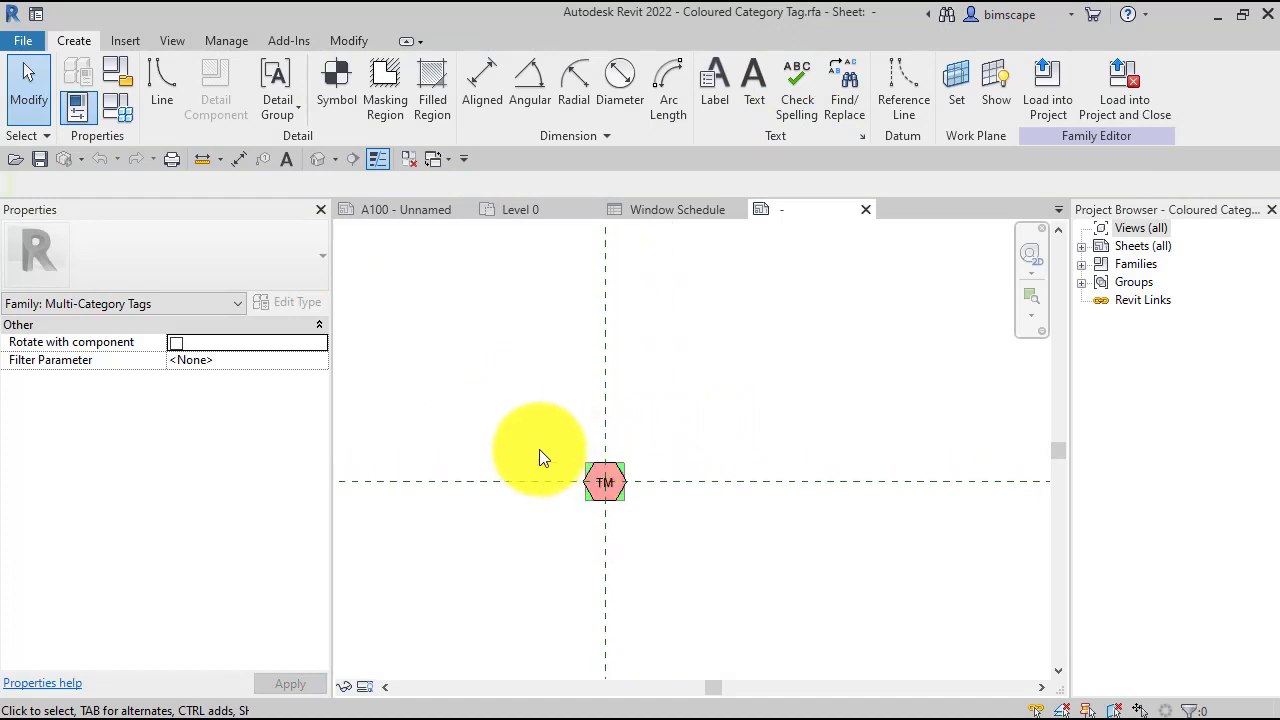
scroll(541, 449, up, 2)
scroll(653, 520, up, 5)
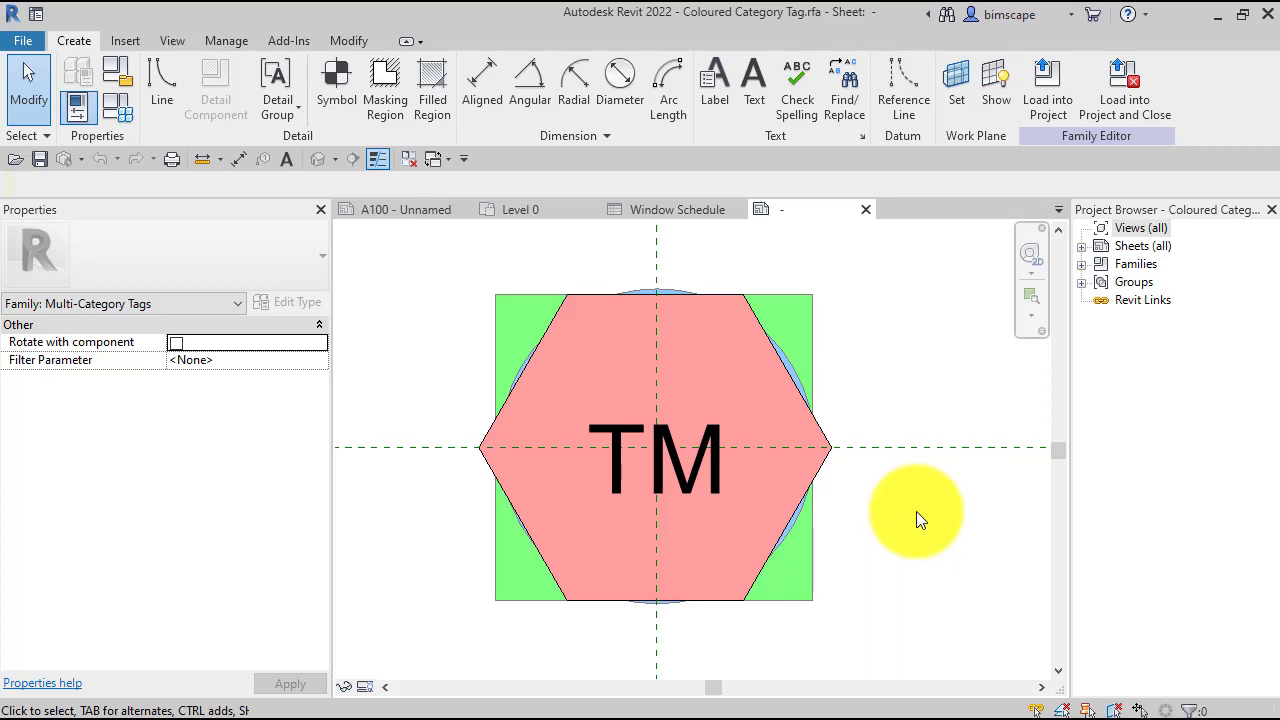
- Inspect which parameter the TM label in the tag family reads, leaving the label definition as it is
click(695, 465)
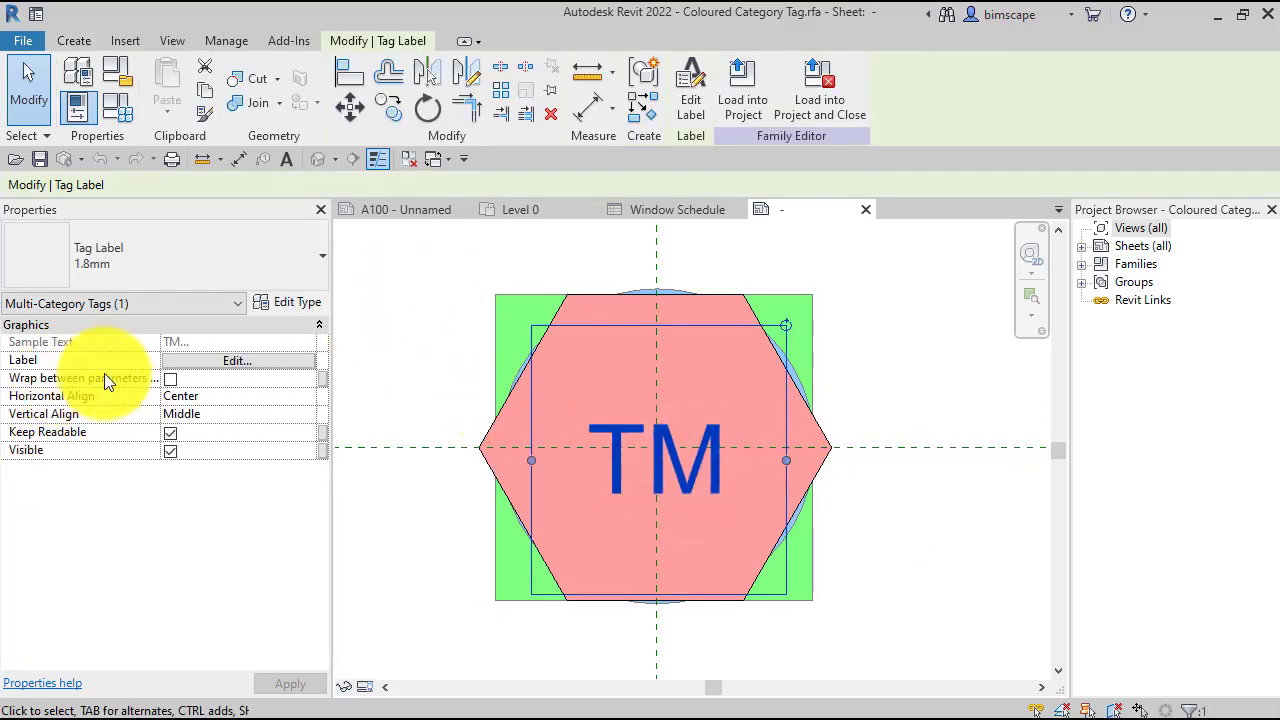
click(175, 362)
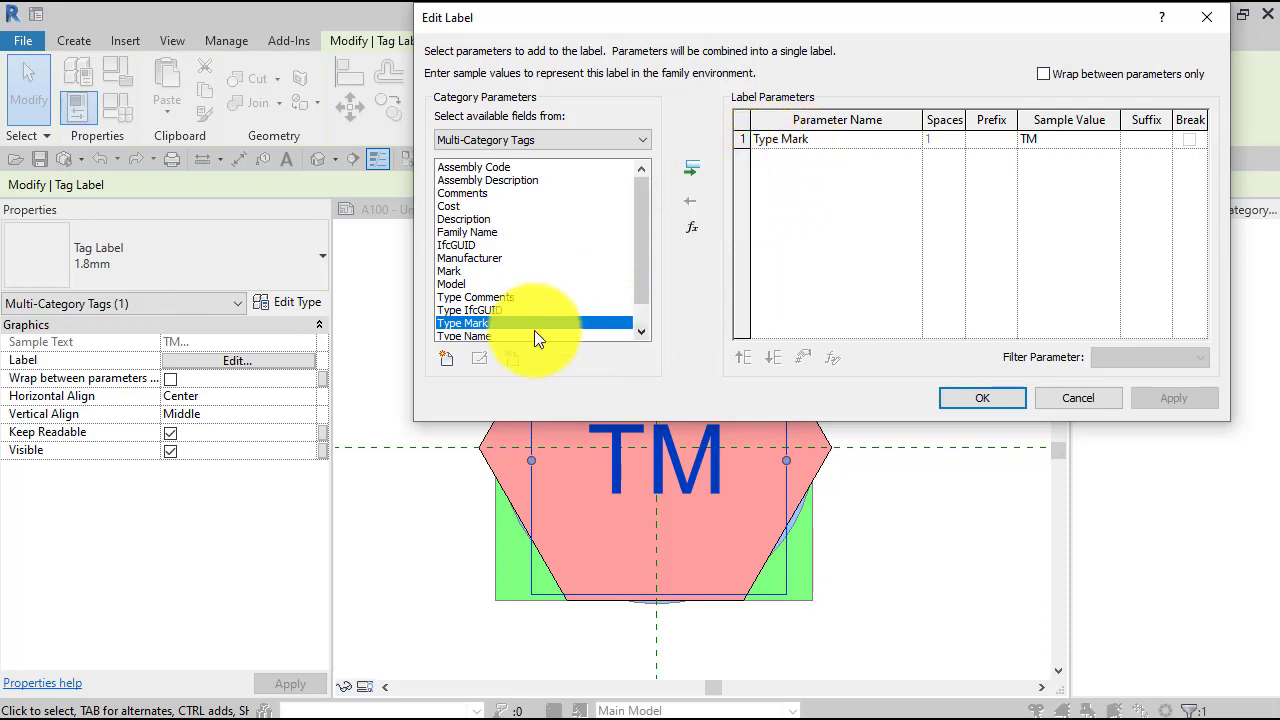
click(980, 399)
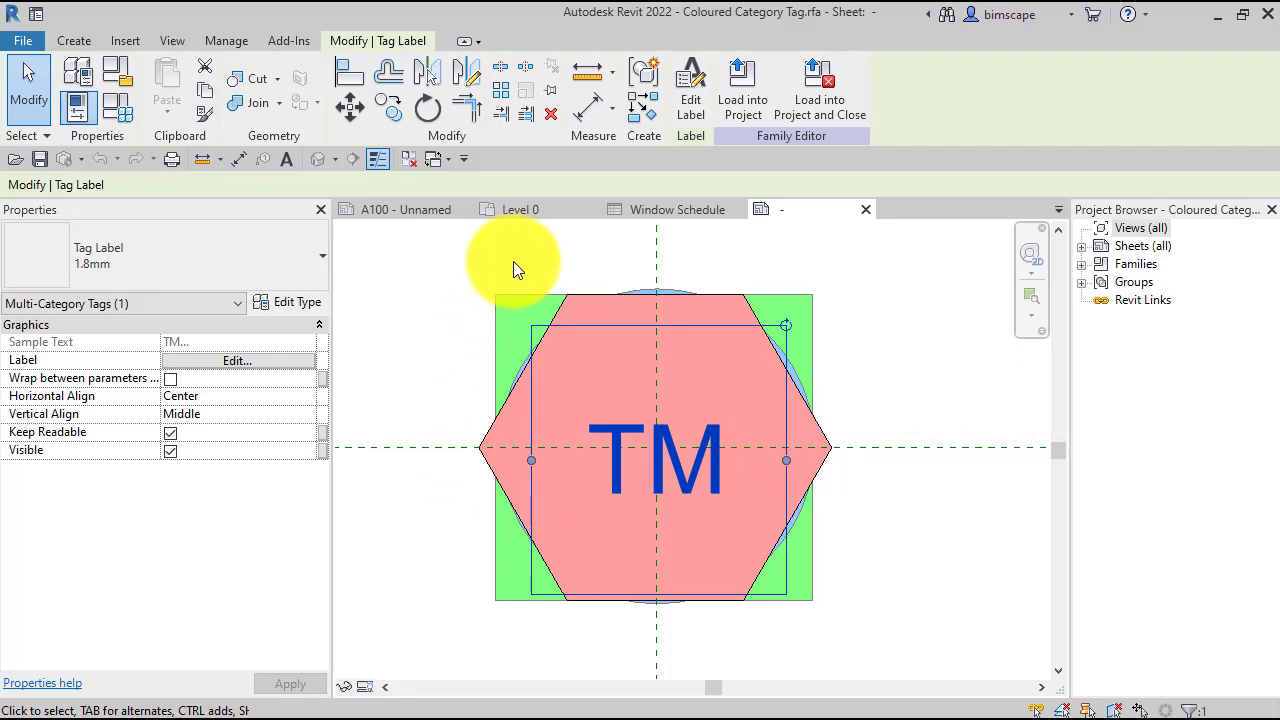
click(362, 255)
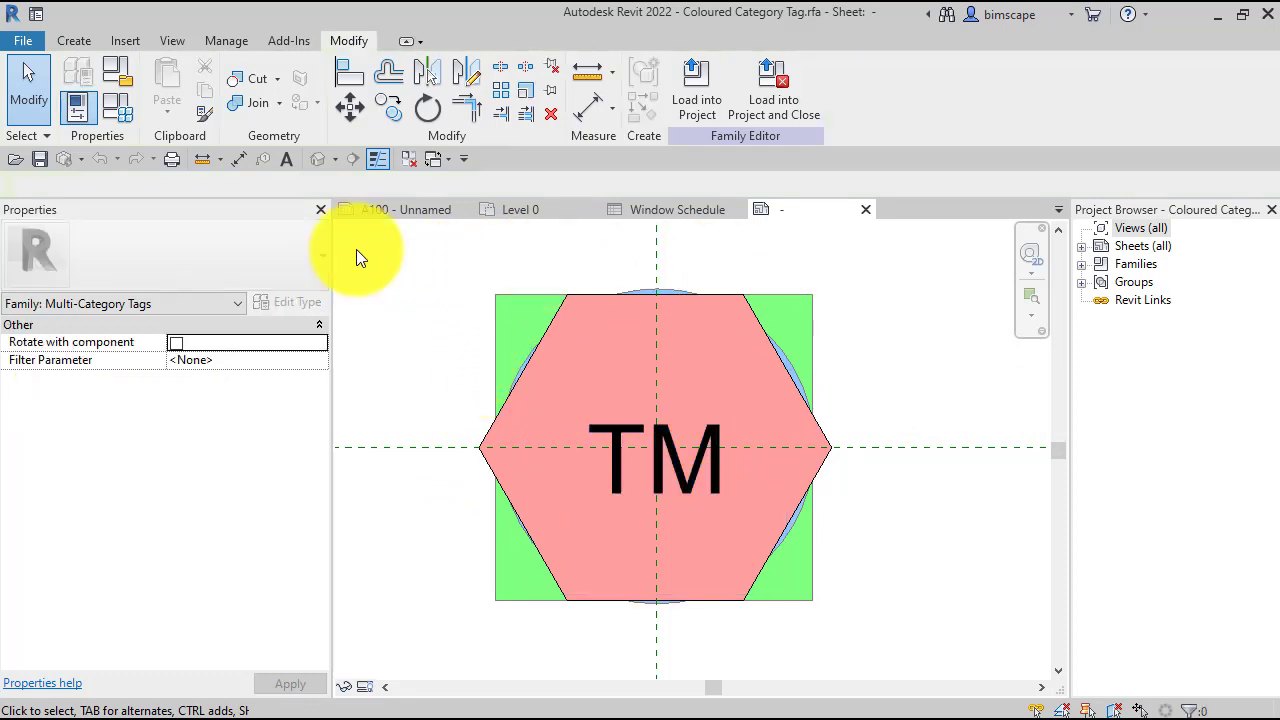
- Review the tag family's types and the formulas of its parameters in Family Types, without changing anything
click(120, 118)
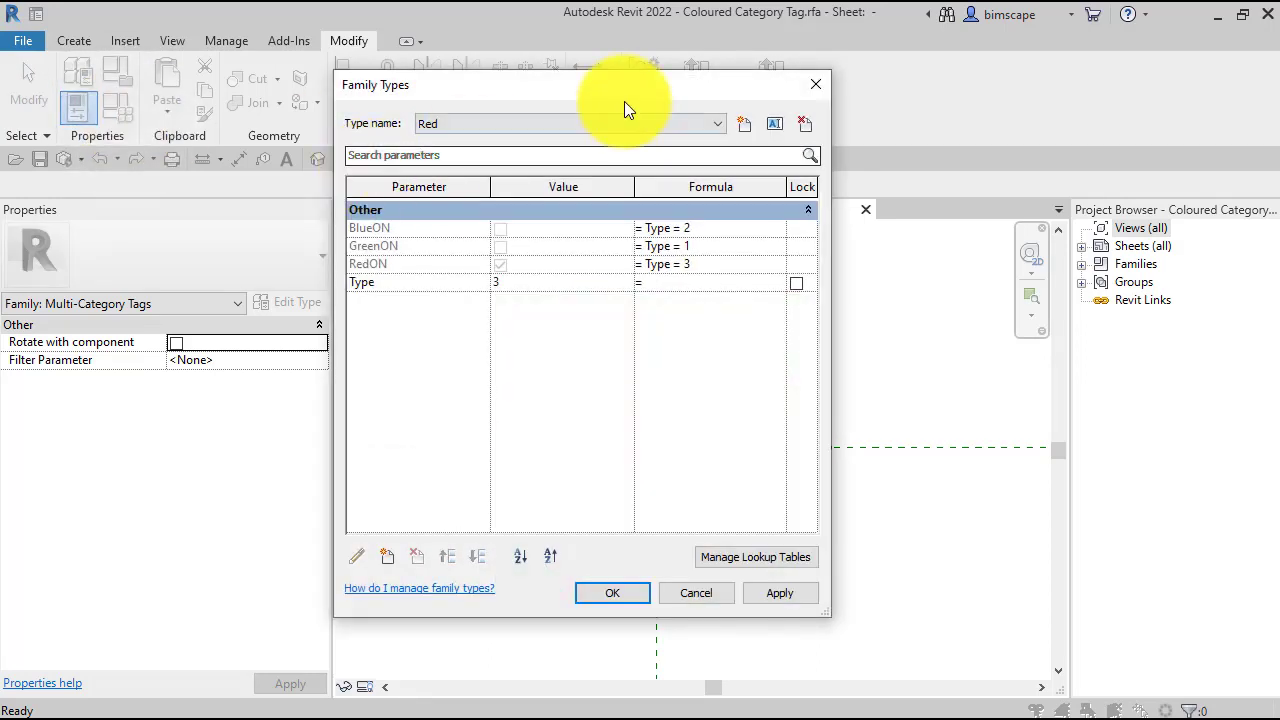
click(724, 123)
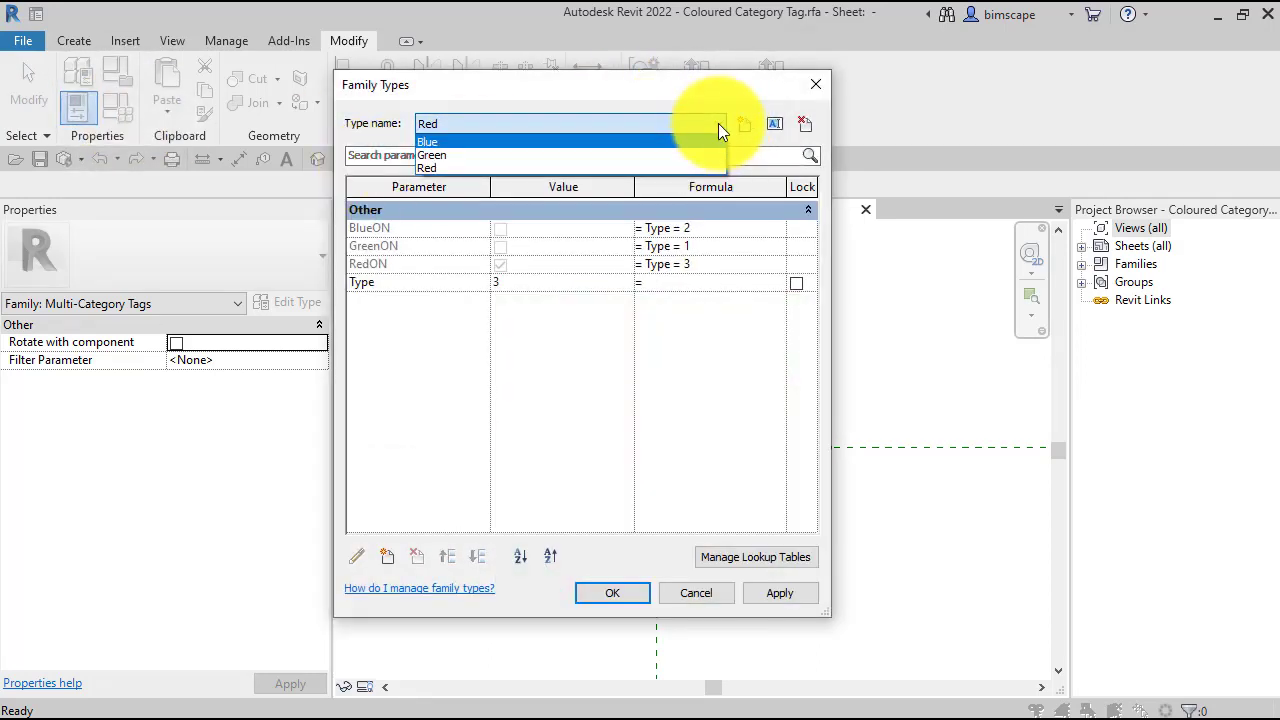
click(718, 123)
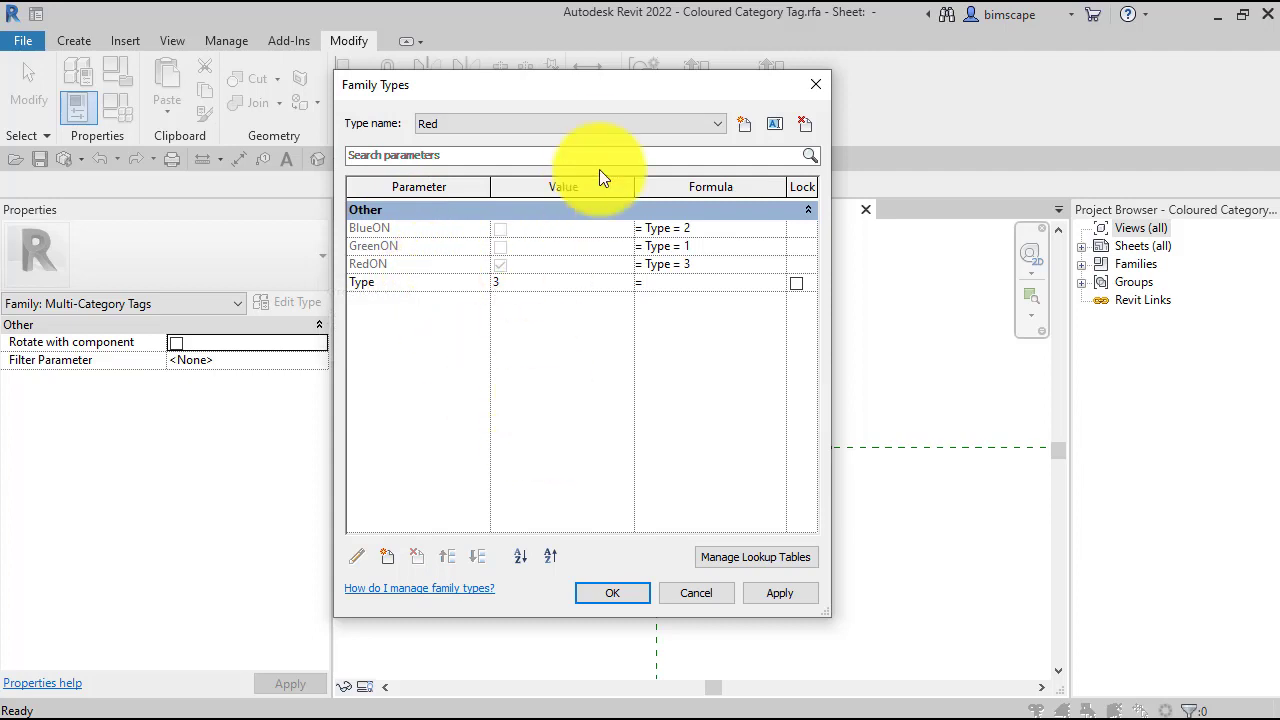
drag(568, 90, 975, 107)
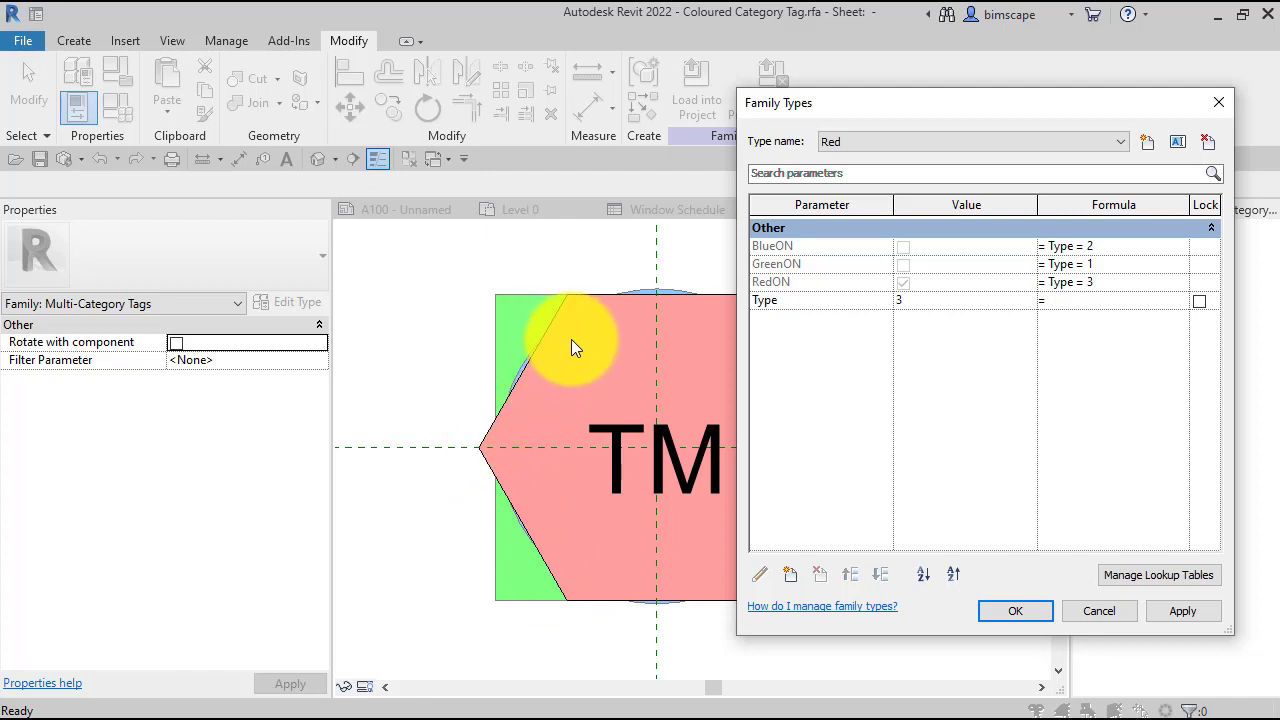
drag(808, 104, 752, 137)
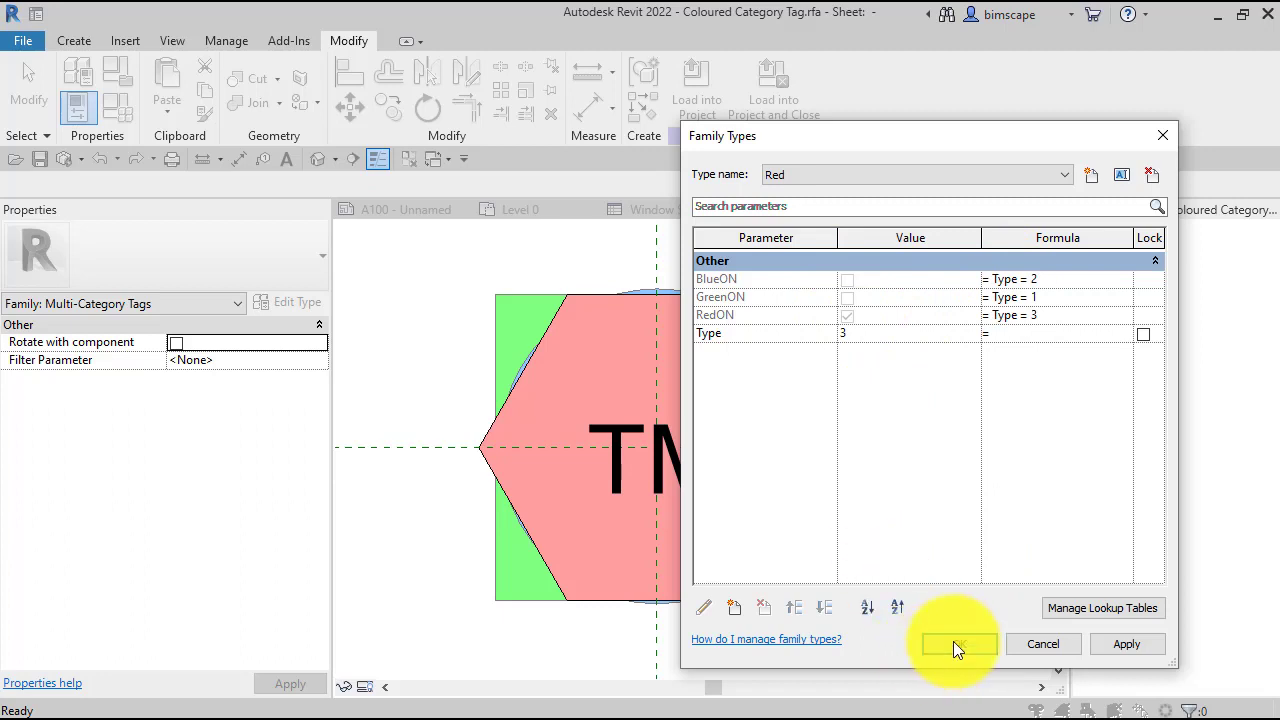
click(1054, 648)
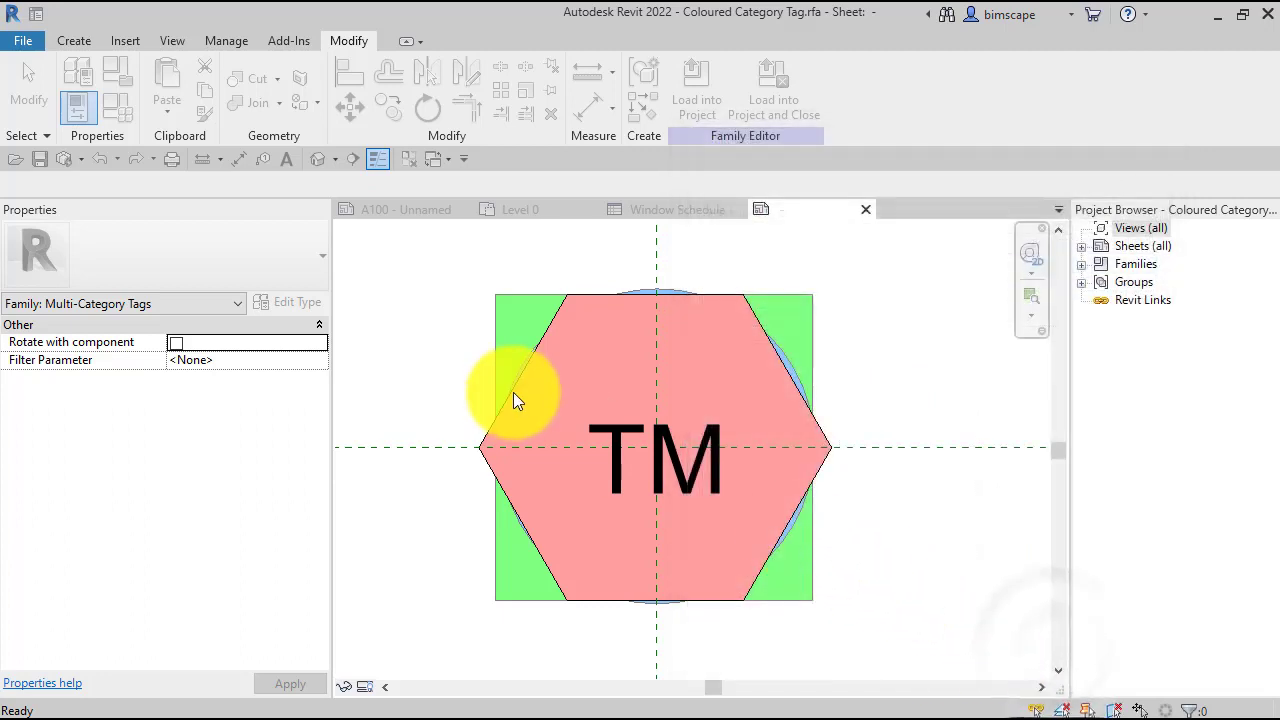
- Check which family parameters control the visibility of the red hexagon and the green square filled regions
click(488, 463)
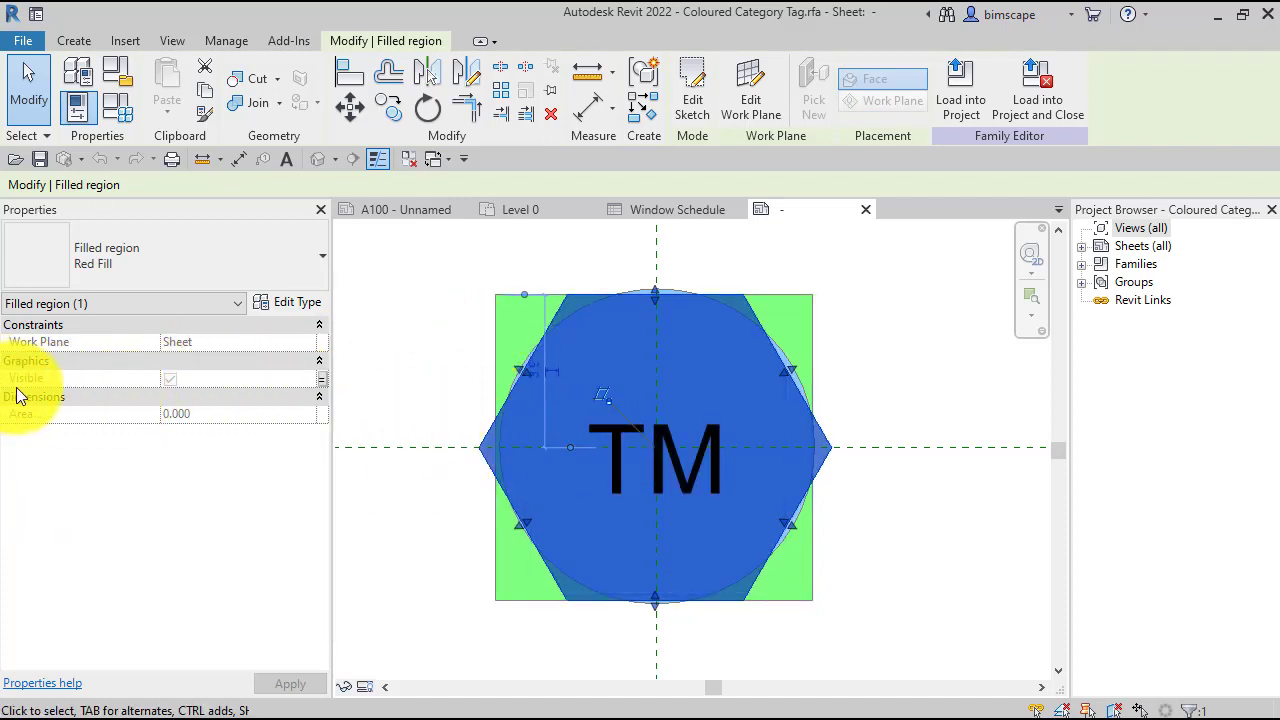
click(323, 377)
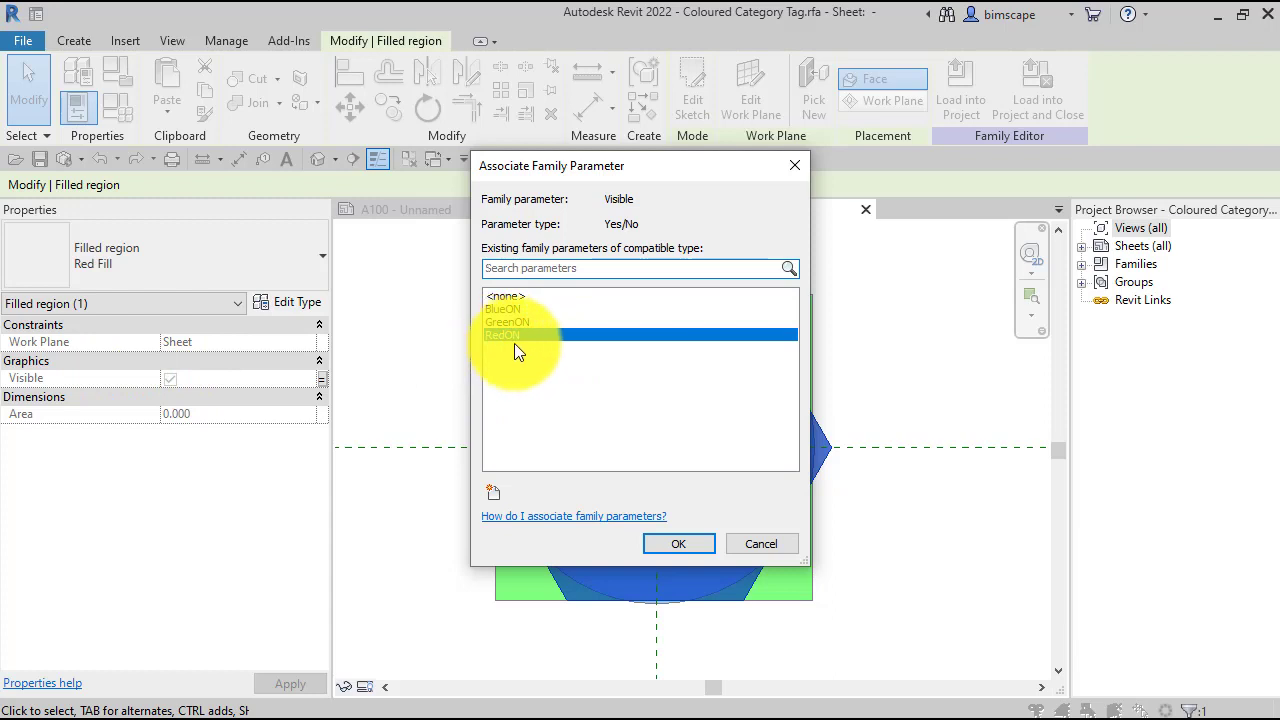
click(695, 543)
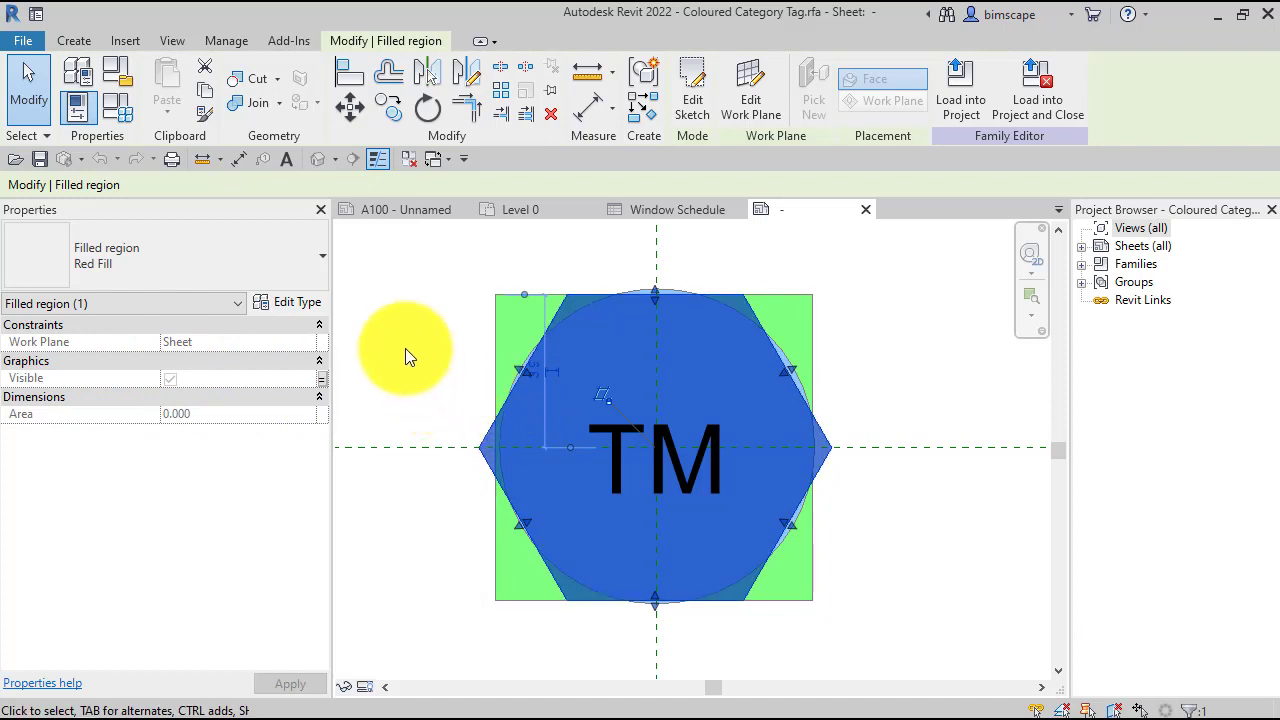
click(498, 323)
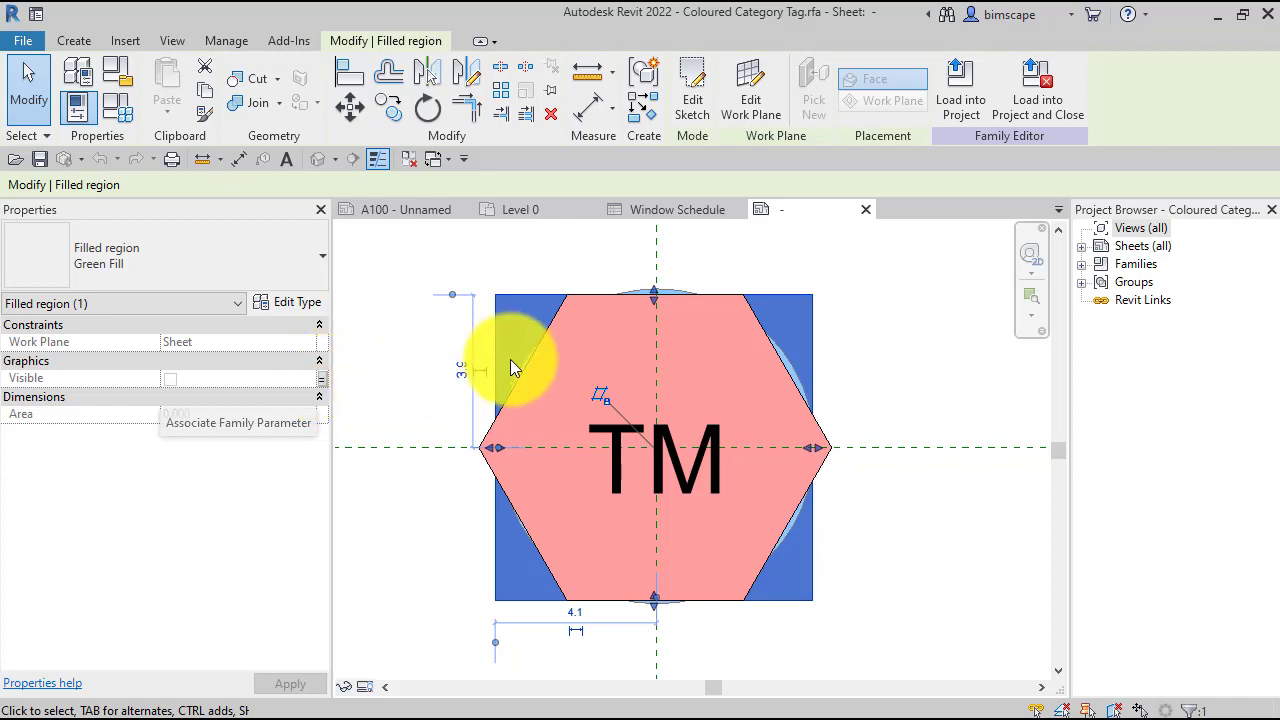
click(467, 486)
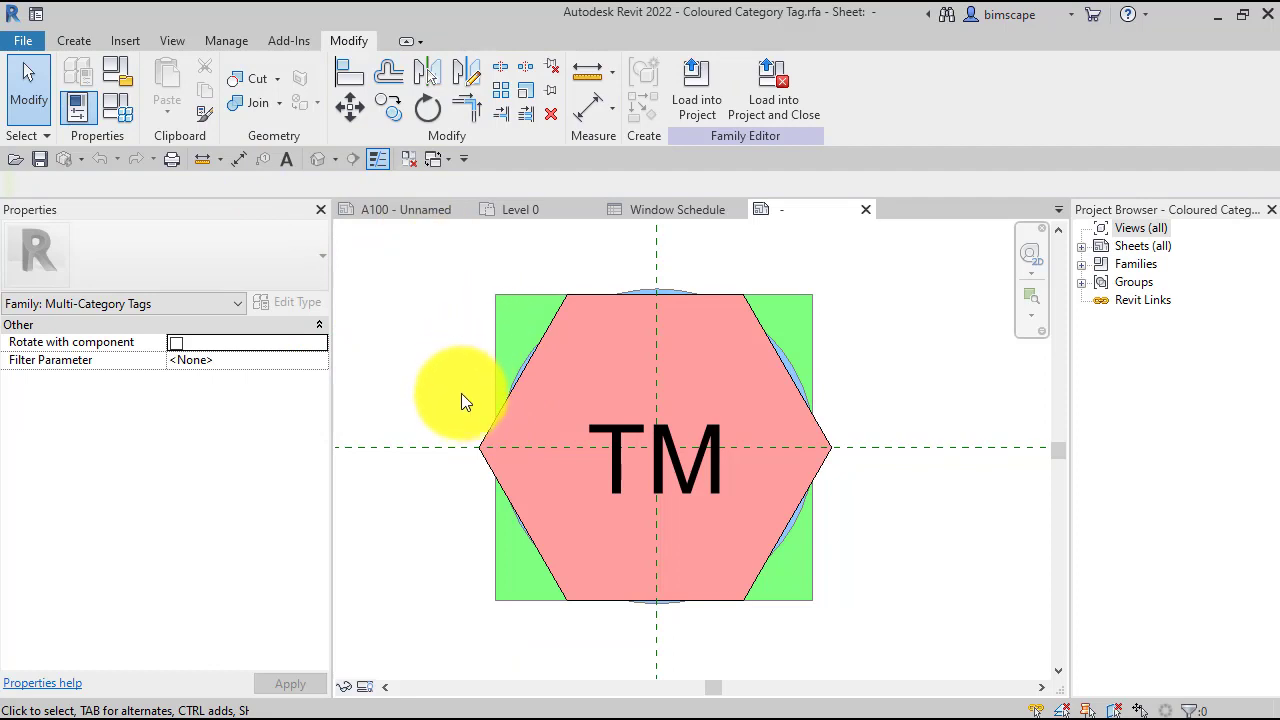